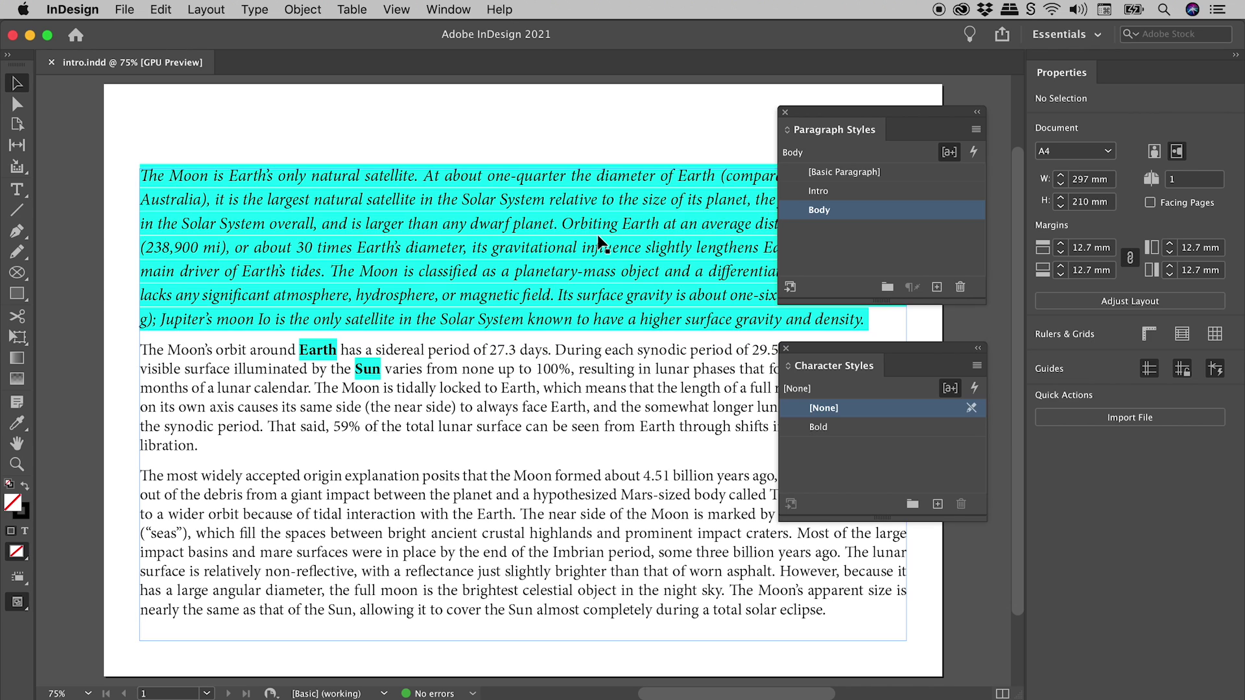
# Toggle style override highlighting off and back on in the Paragraph Styles panel
pyautogui.click(950, 157)
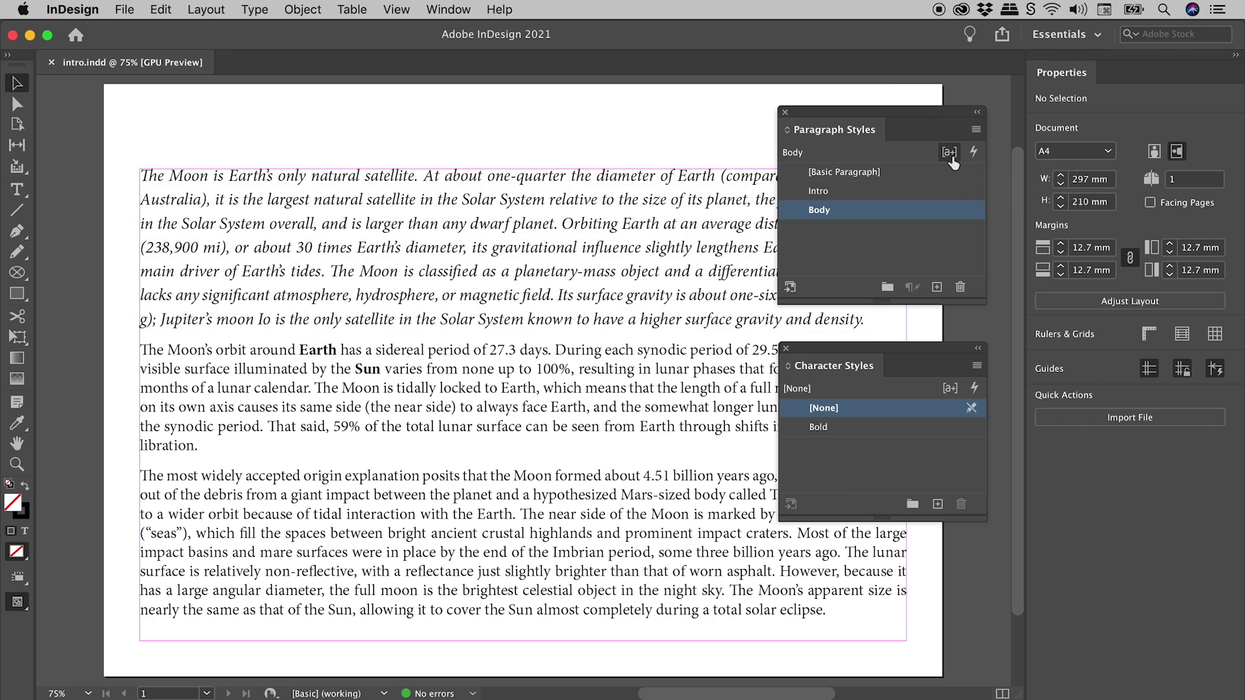
pyautogui.click(950, 157)
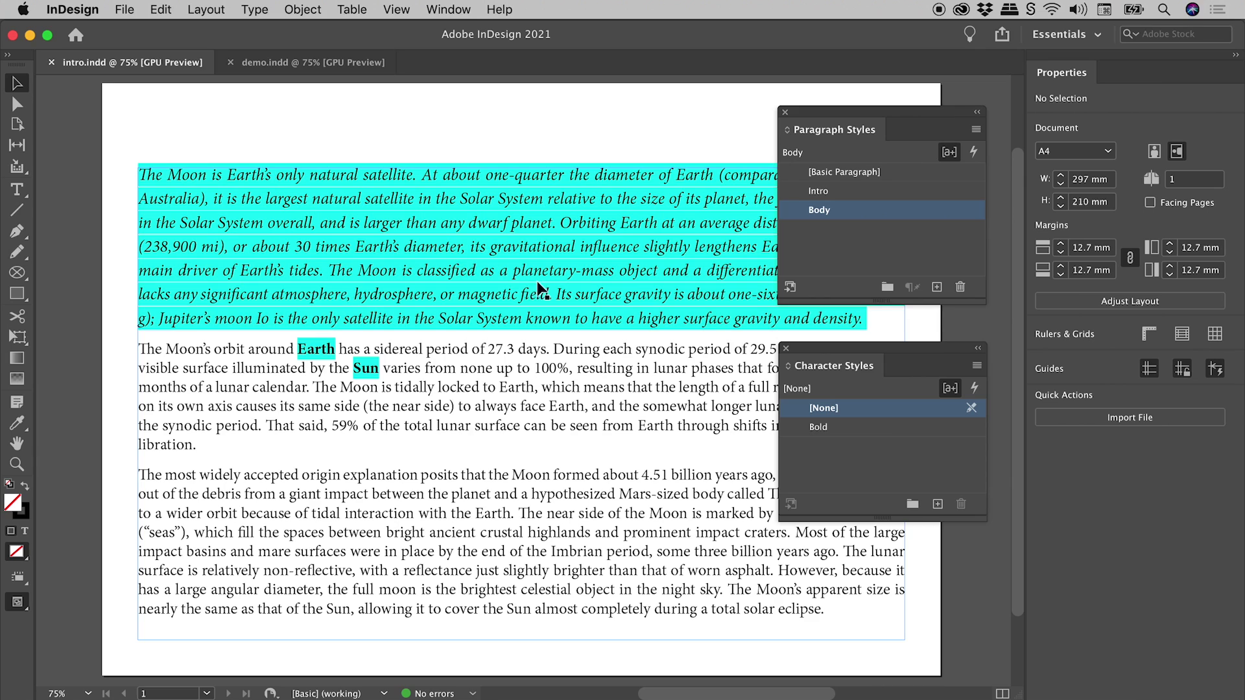
# In demo.indd, apply the Intro paragraph style to the first Moon paragraph
pyautogui.click(274, 68)
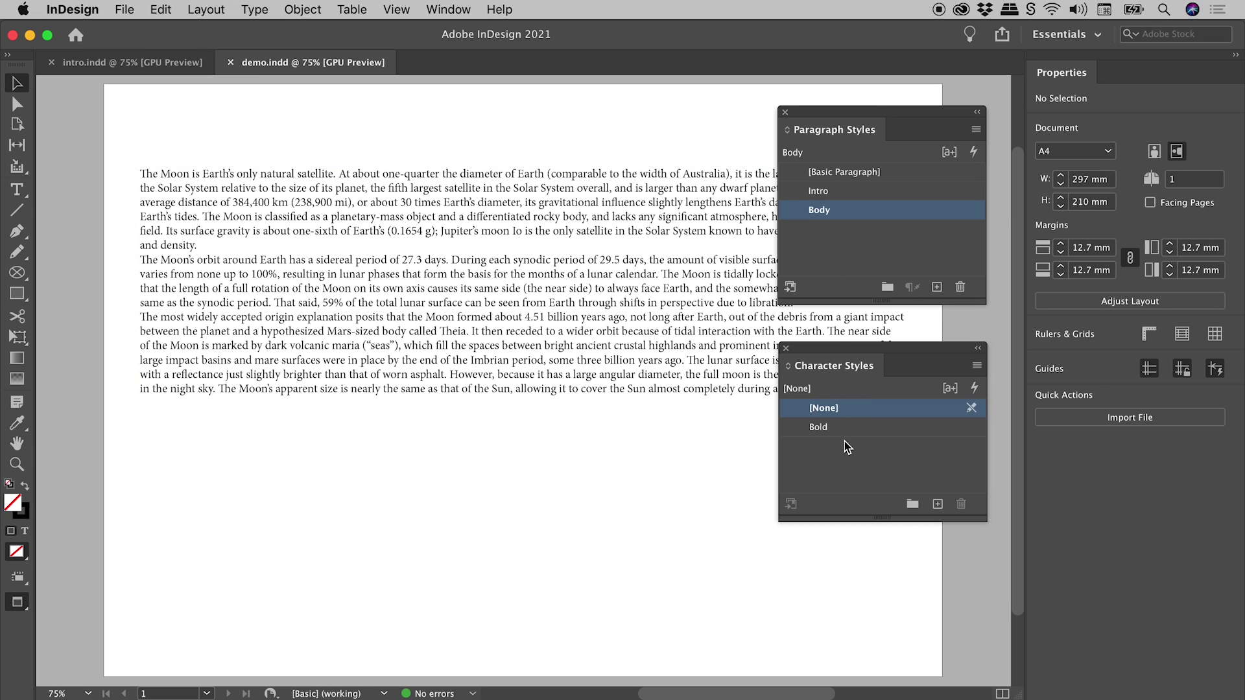
pyautogui.press('t')
pyautogui.click(436, 197)
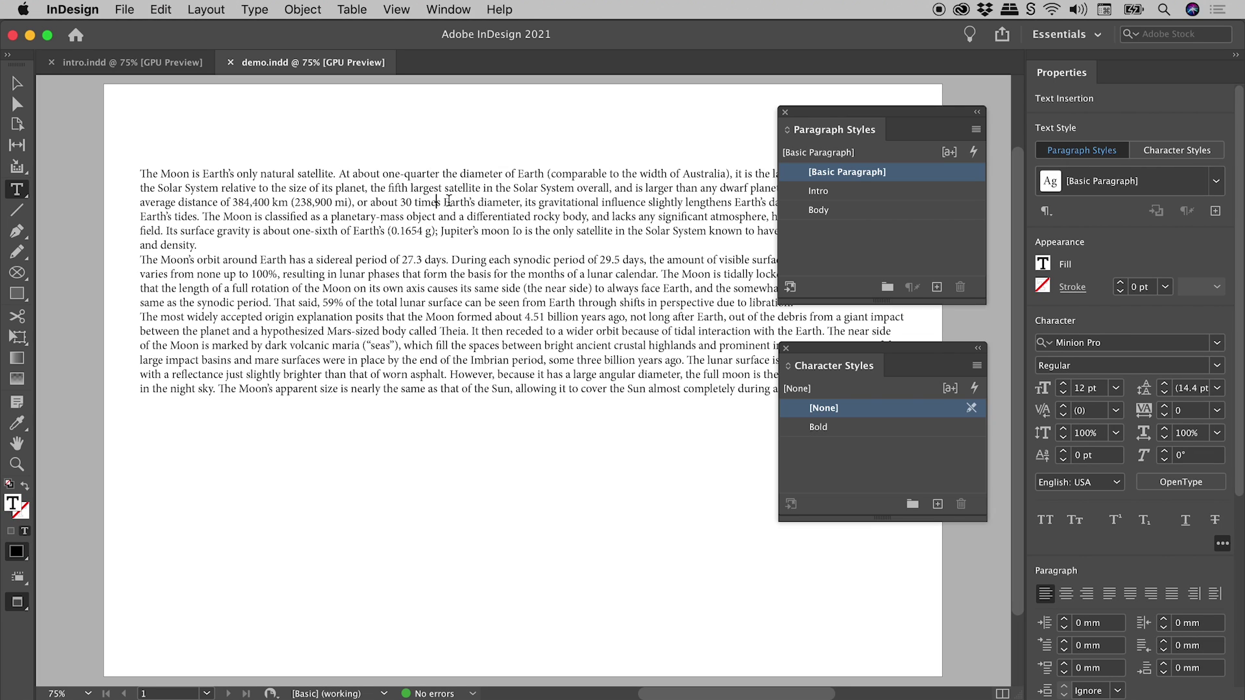
pyautogui.click(861, 193)
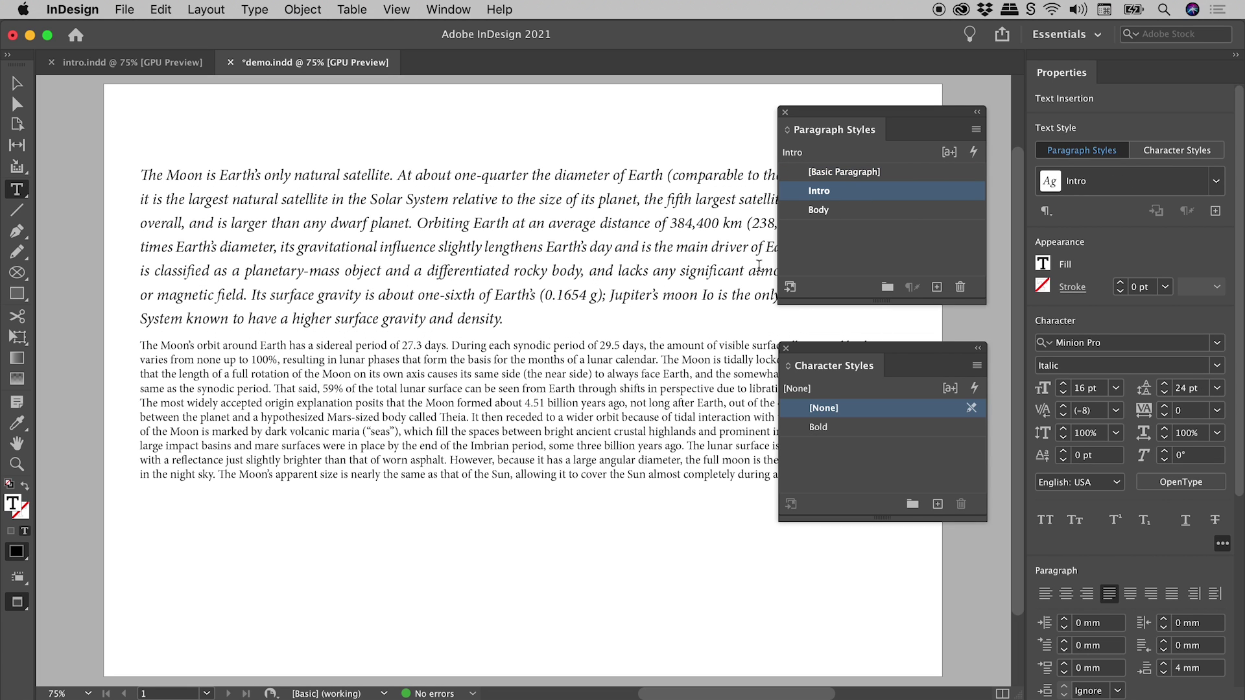
# Apply the Body paragraph style to the remaining two paragraphs
pyautogui.moveTo(538, 375); pyautogui.dragTo(529, 432)
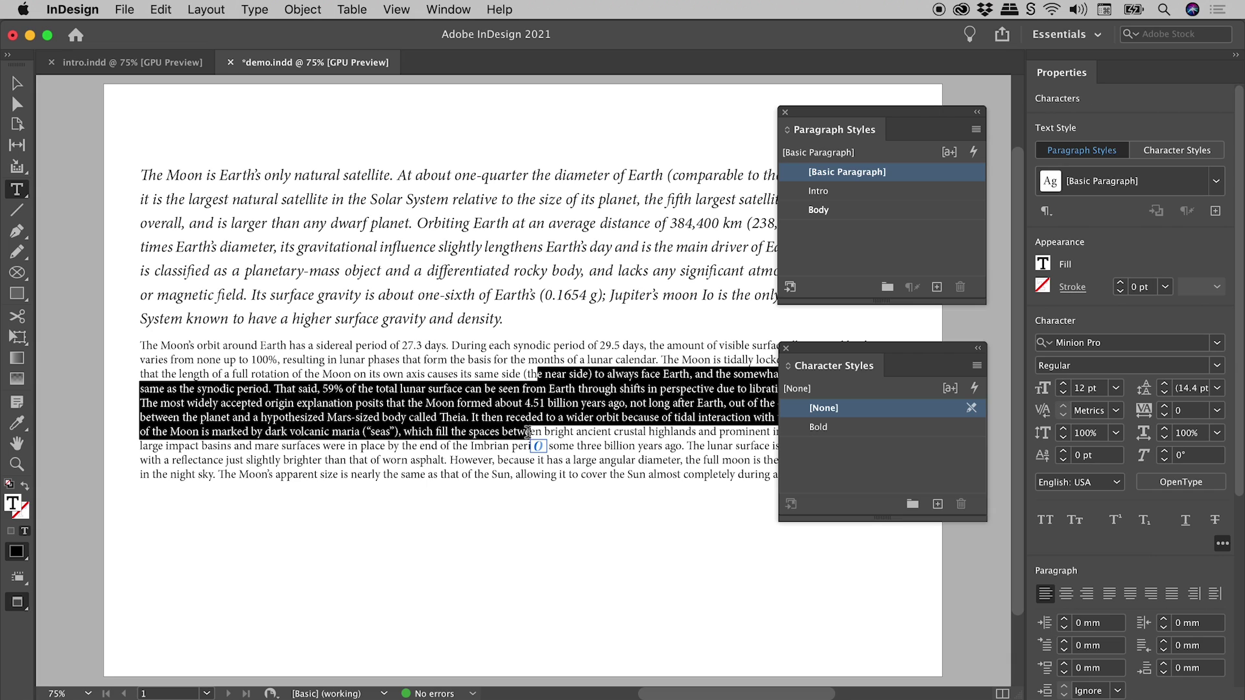
pyautogui.click(846, 210)
pyautogui.click(573, 420)
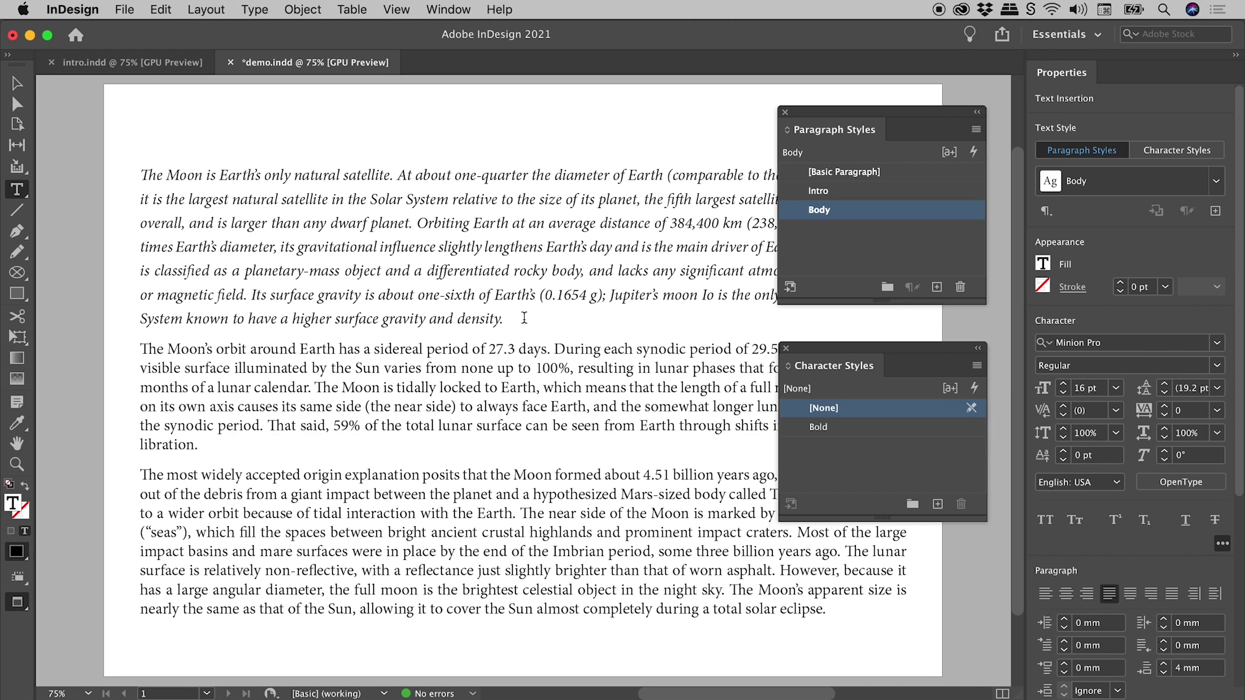
# Raise the intro paragraph's font size to 17 pt
pyautogui.moveTo(523, 319); pyautogui.dragTo(96, 175)
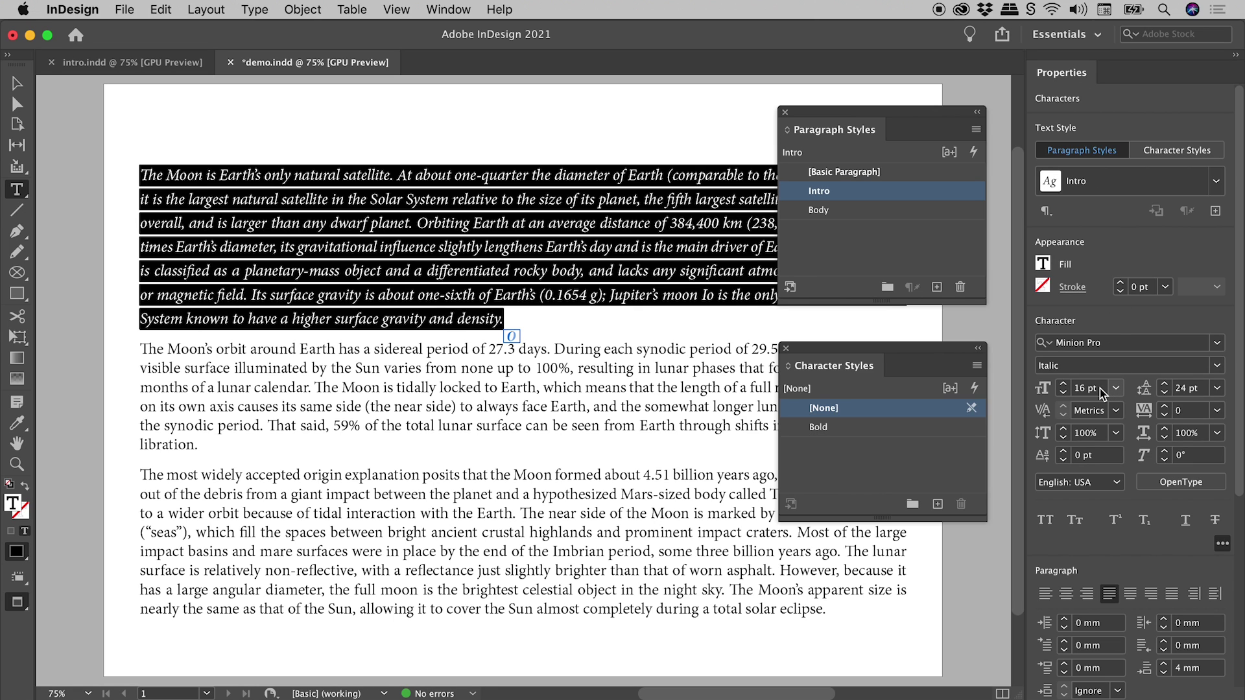
pyautogui.click(1064, 383)
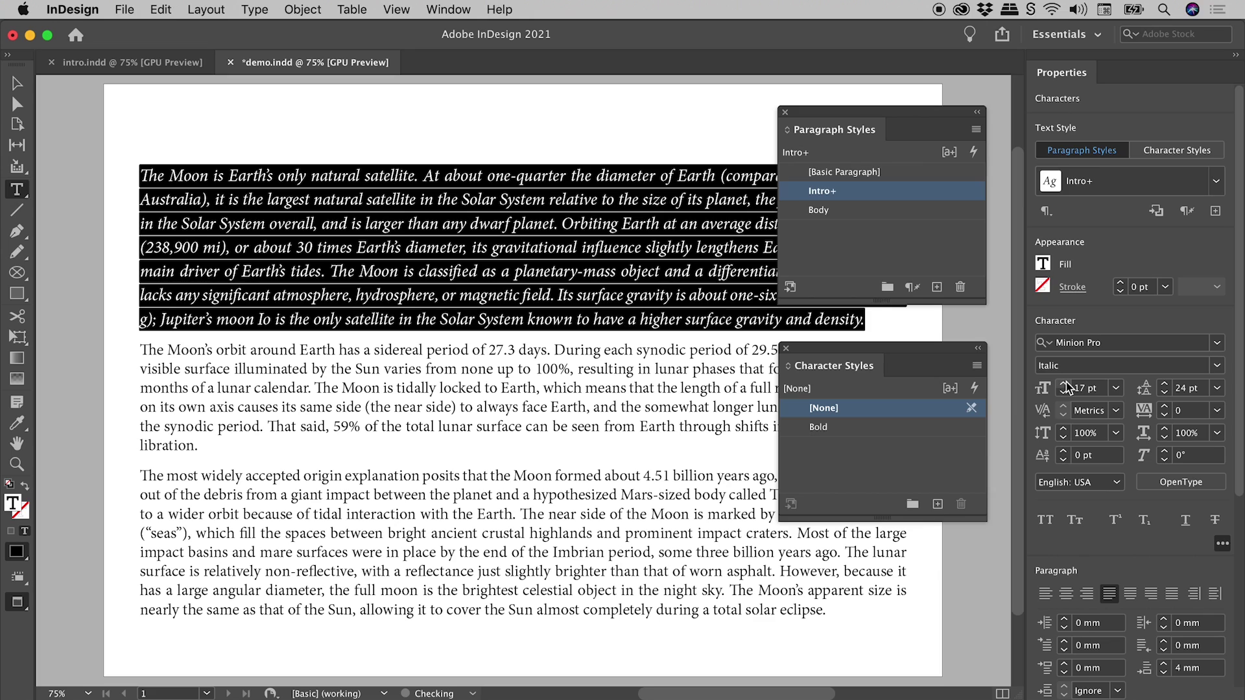
pyautogui.click(380, 349)
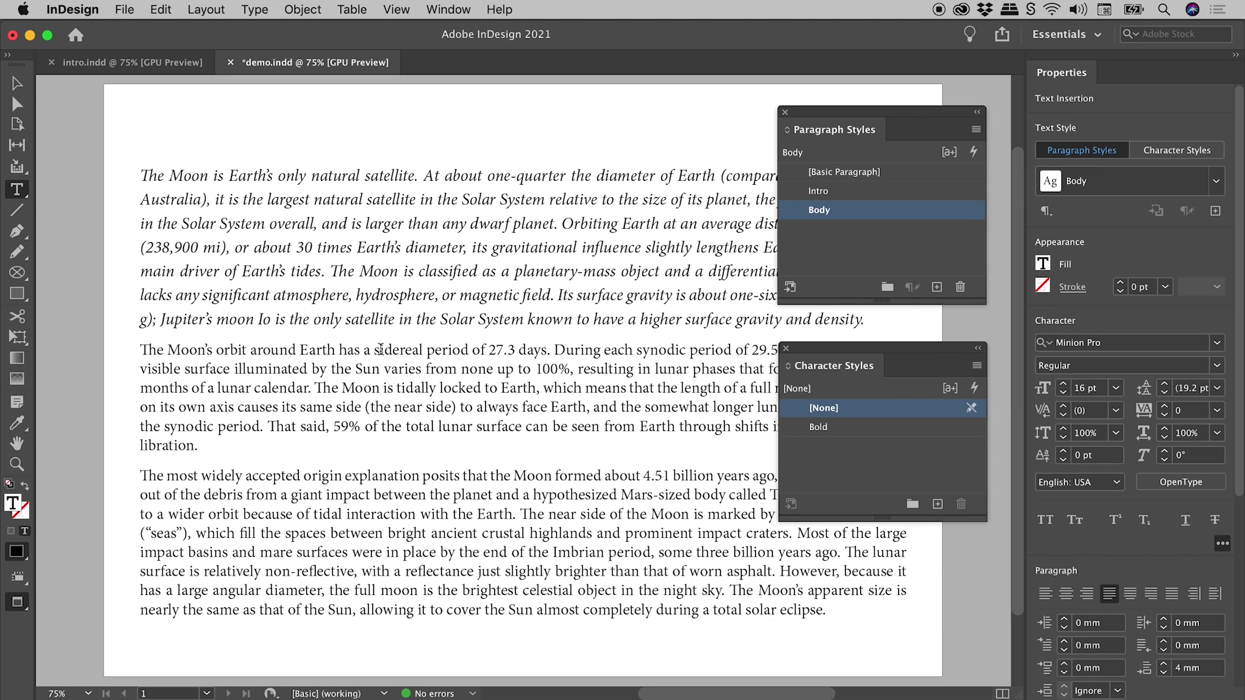
# Set the words Earth and Sun to the Bold font style in Properties
pyautogui.doubleClick(316, 348)
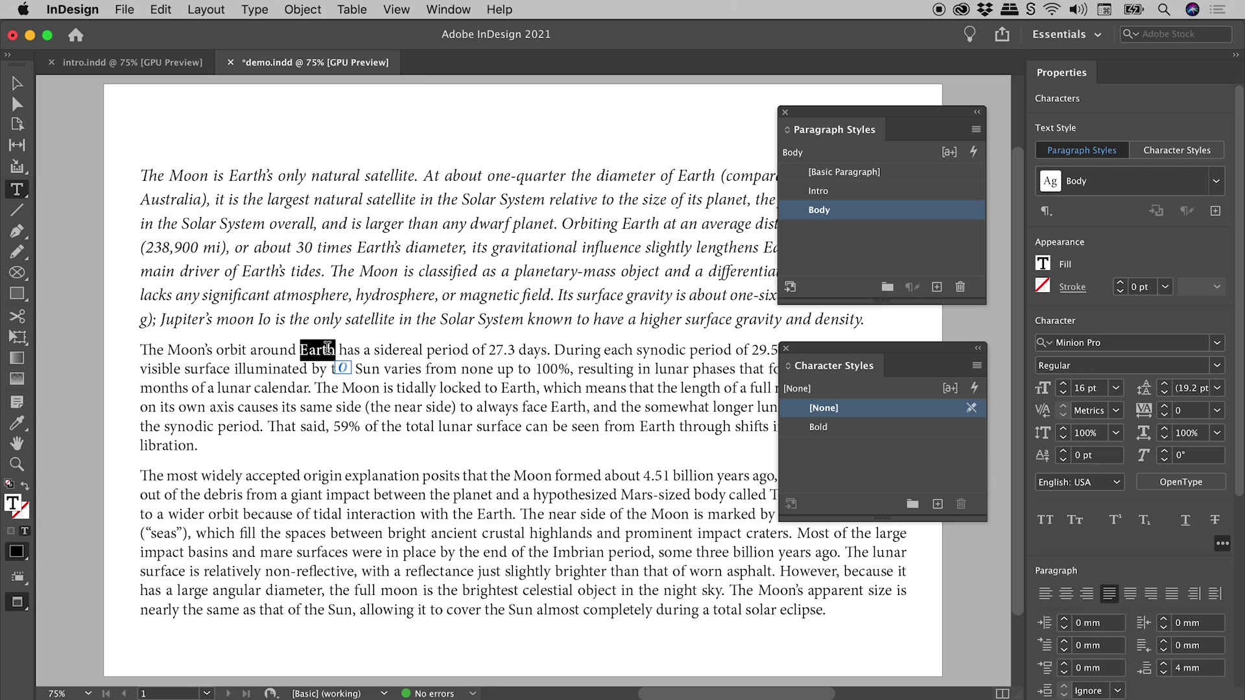
pyautogui.click(1218, 367)
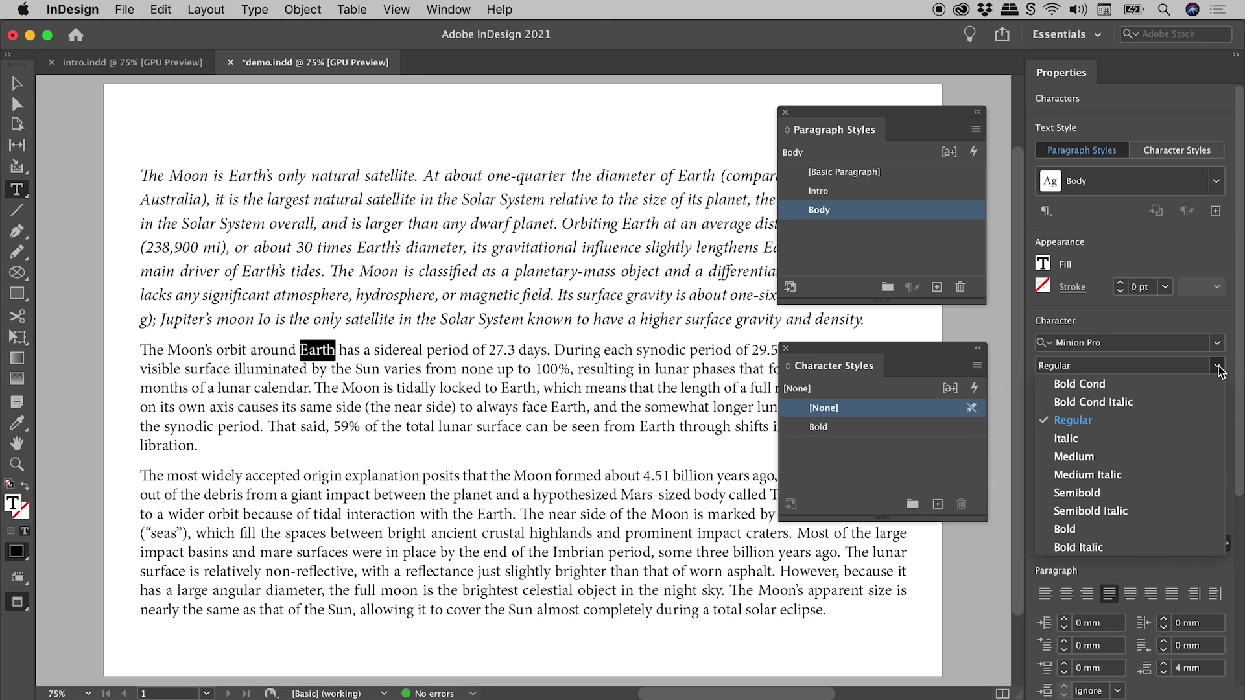
pyautogui.click(1129, 530)
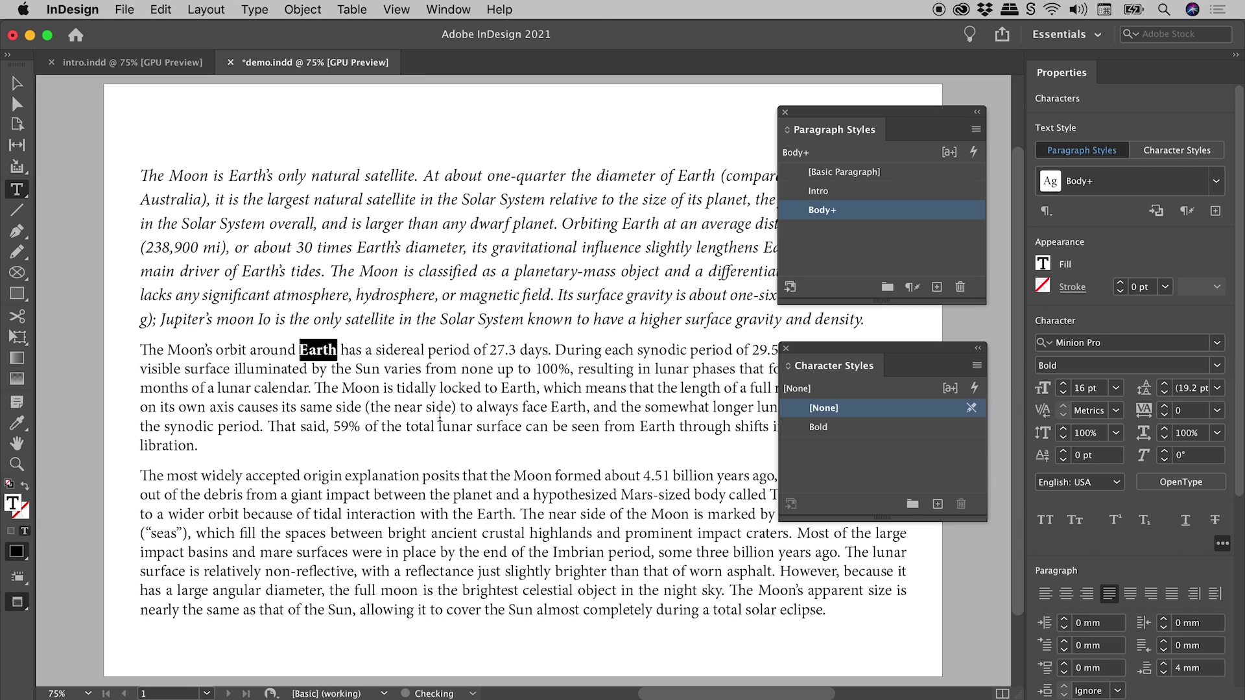
pyautogui.doubleClick(368, 369)
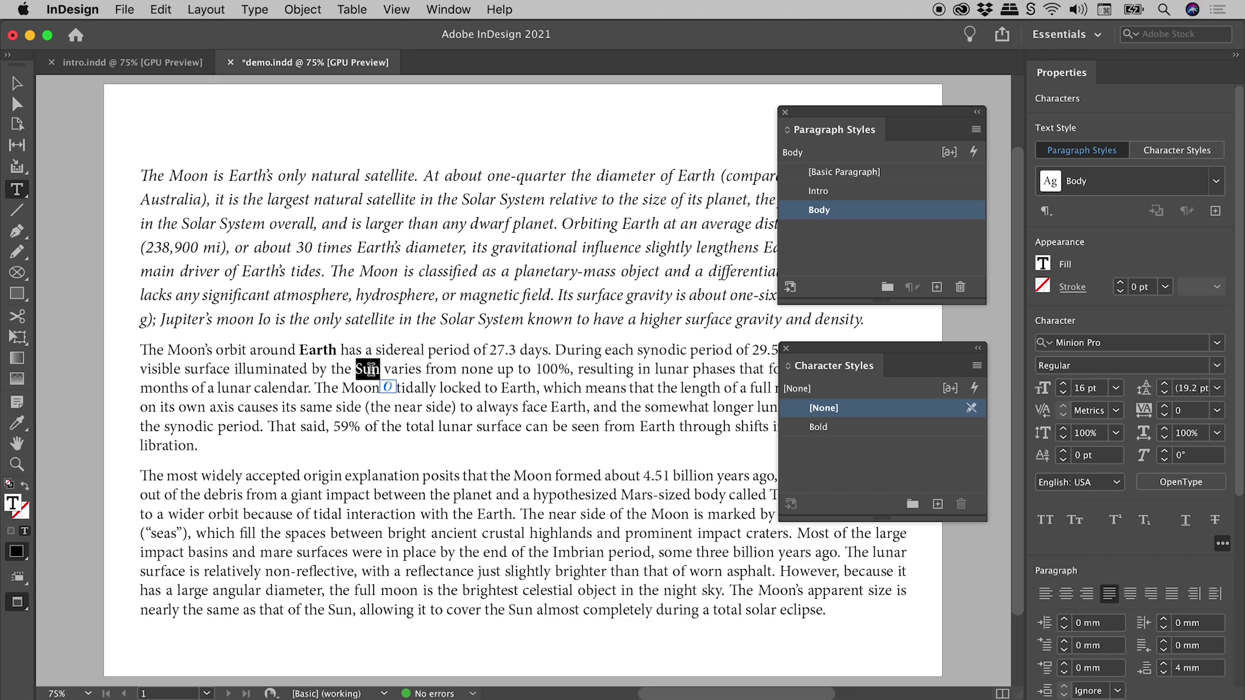
pyautogui.click(1217, 367)
pyautogui.click(1096, 528)
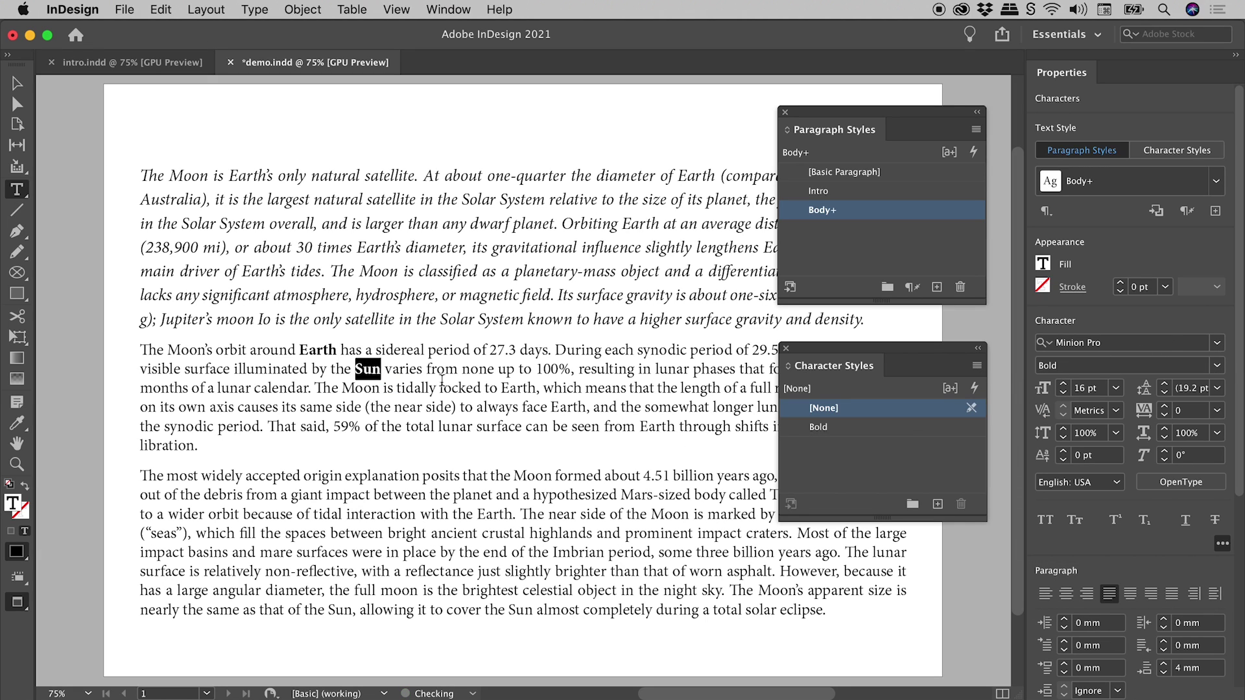
pyautogui.click(439, 369)
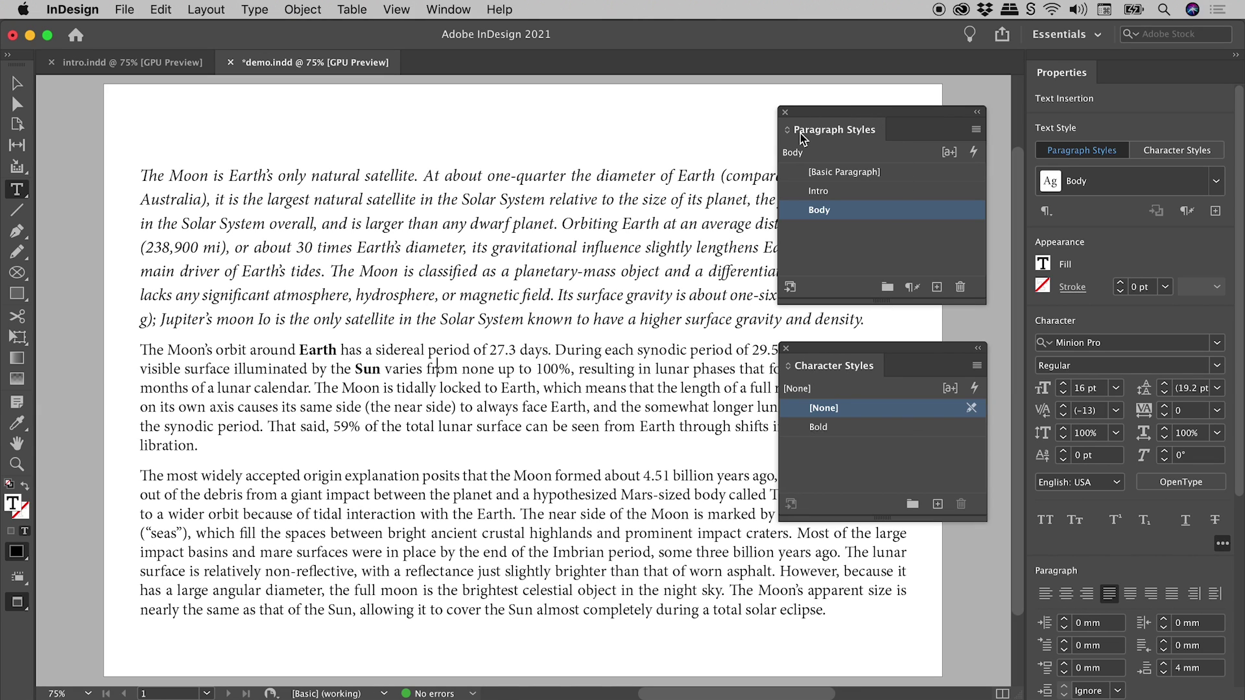
# Switch on the Style Override Highlighter in the Paragraph Styles panel
pyautogui.click(949, 155)
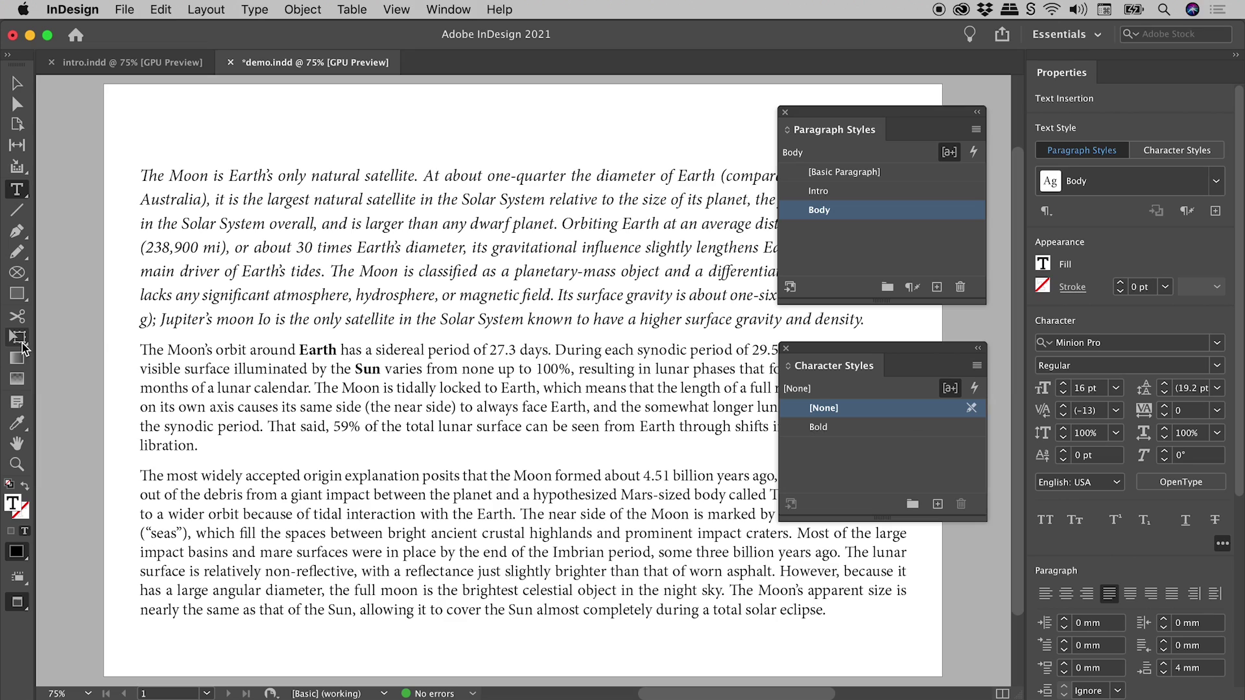
# Set the screen mode to Normal so frames and override highlights show
pyautogui.click(19, 603)
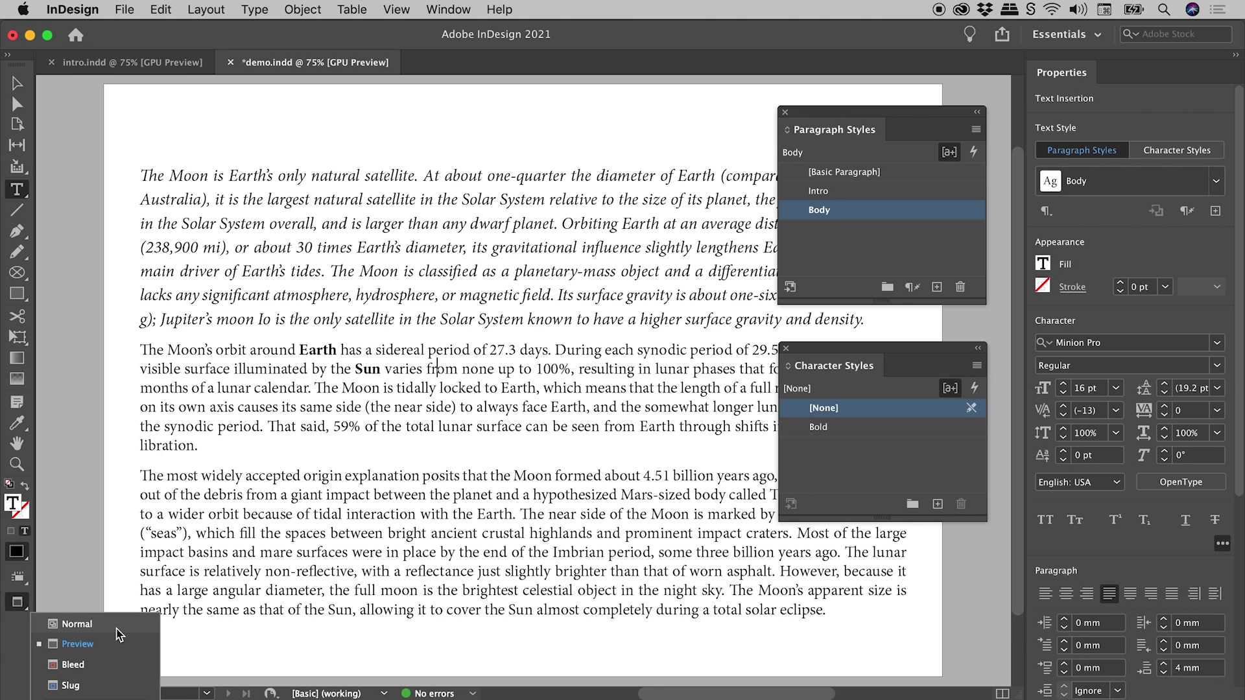
pyautogui.click(119, 634)
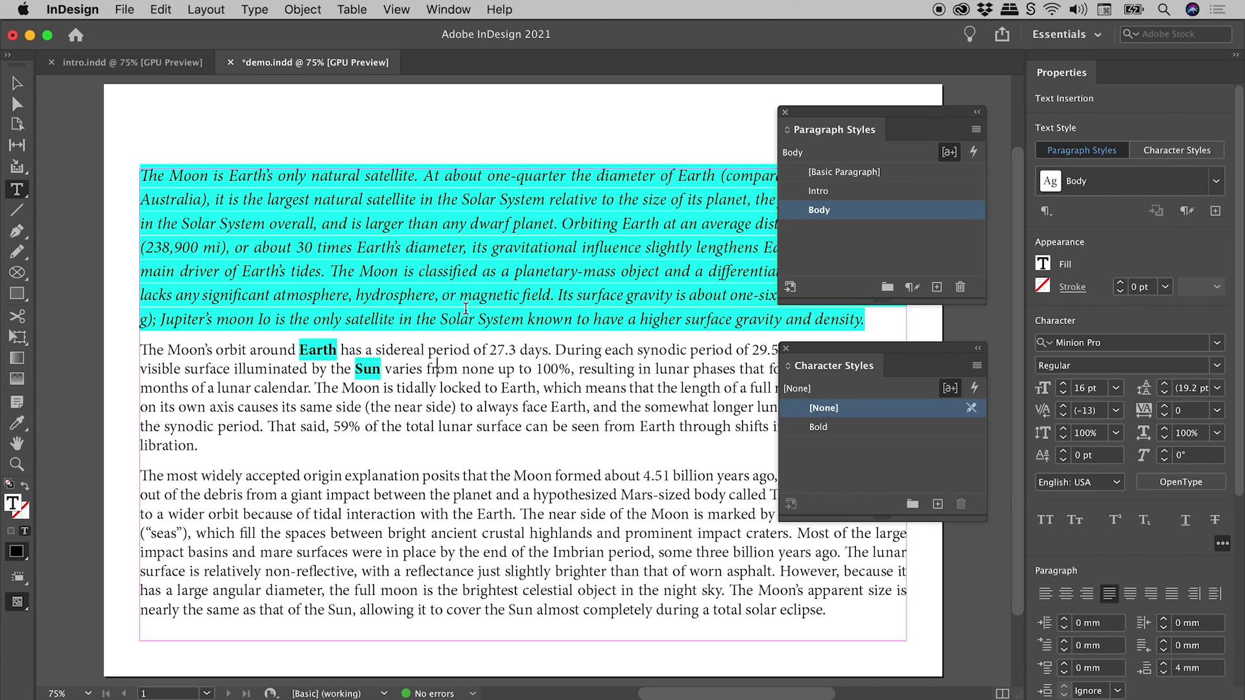
pyautogui.click(367, 371)
# Clear the local overrides from the Body paragraph to remove bold from Earth and Sun
pyautogui.moveTo(837, 215)
pyautogui.click(913, 289)
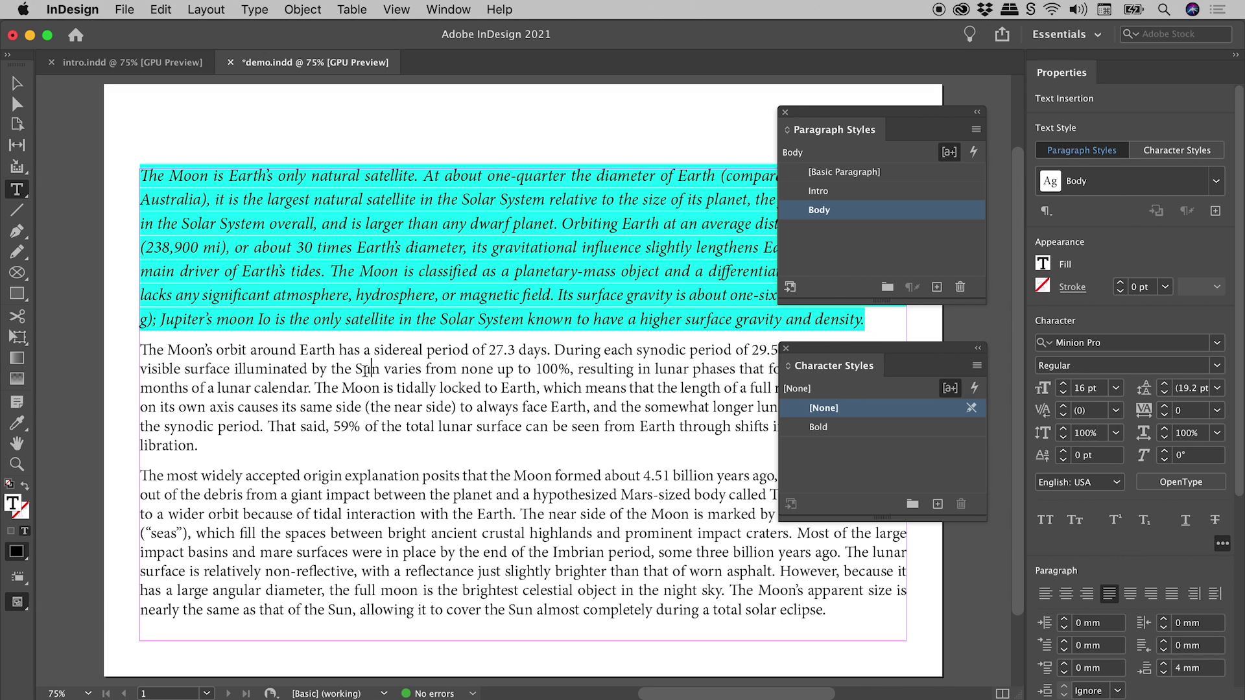
# Apply the Bold character style to the words Sun and Earth
pyautogui.doubleClick(367, 371)
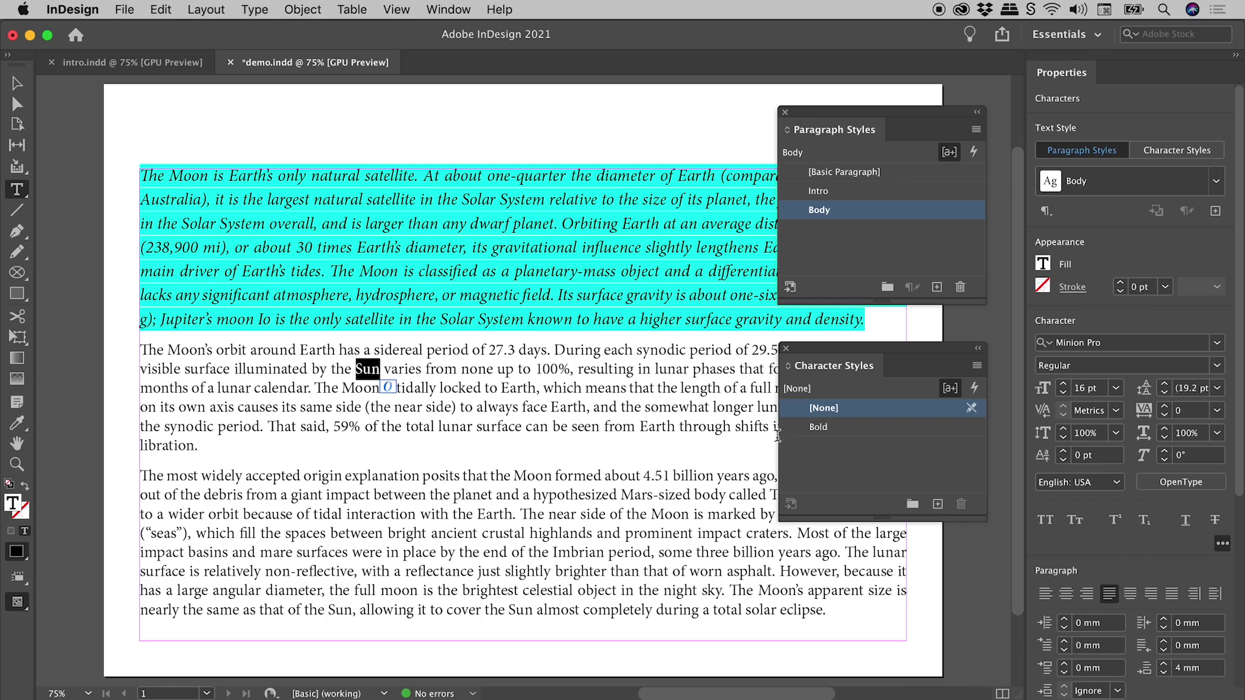
pyautogui.click(854, 429)
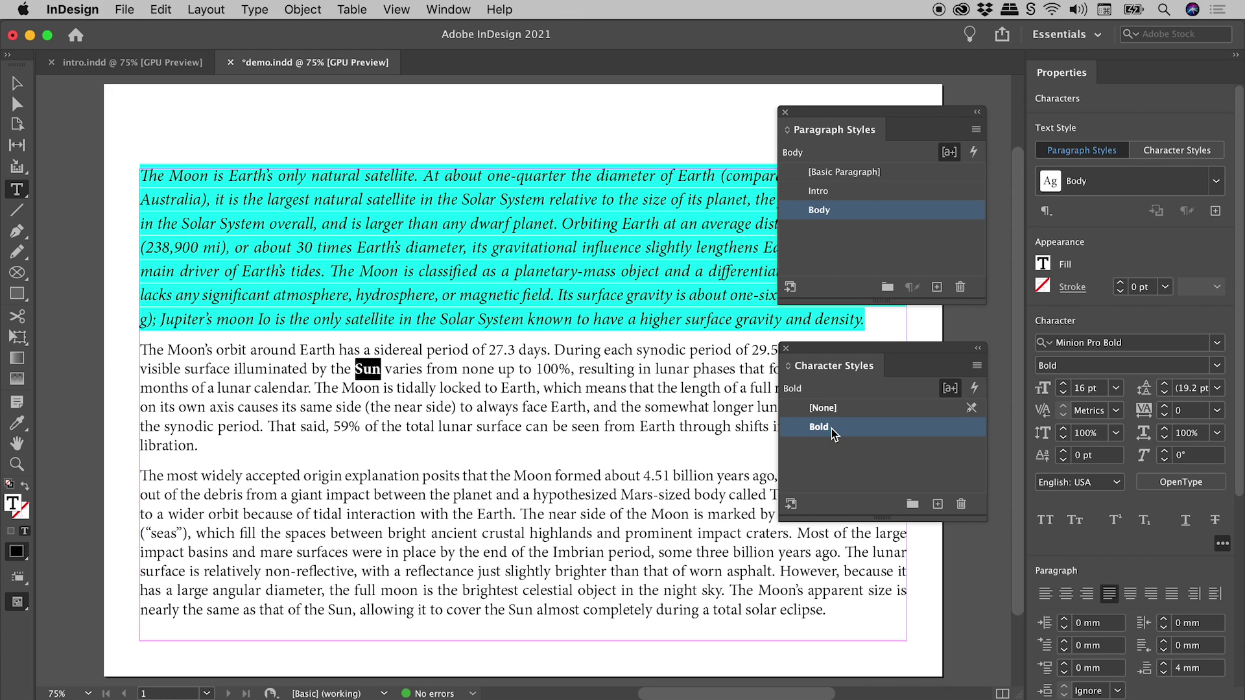
pyautogui.doubleClick(319, 350)
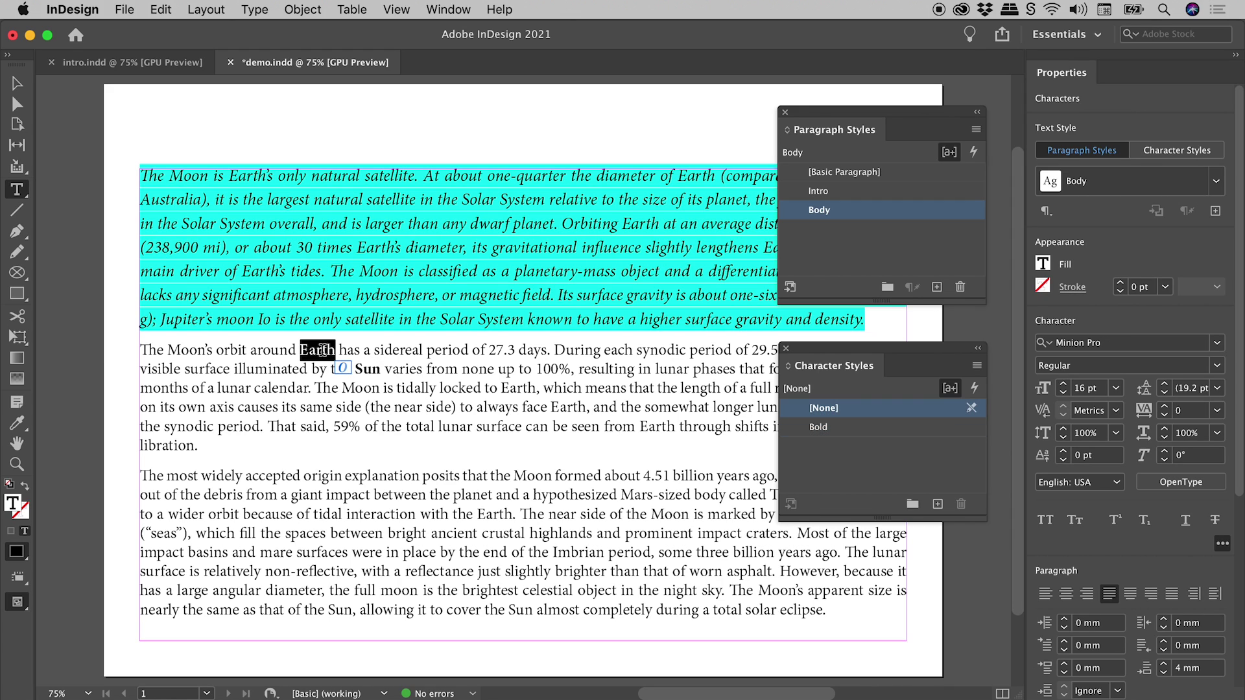
pyautogui.click(843, 428)
pyautogui.click(414, 359)
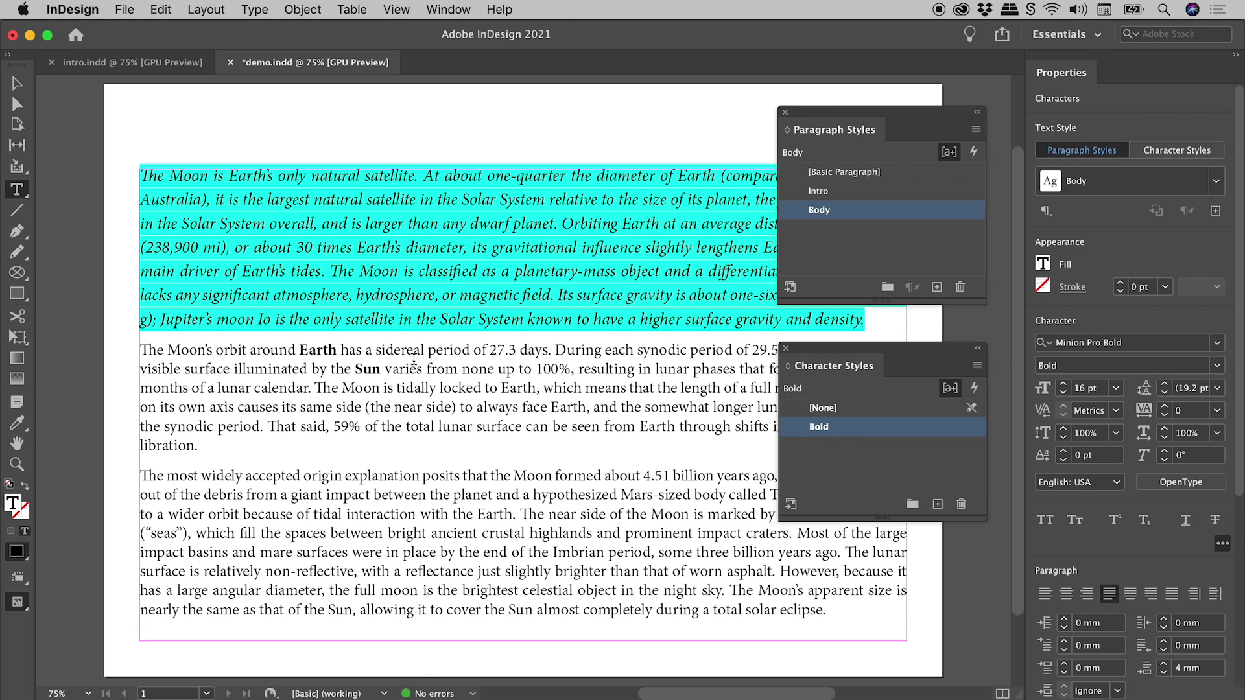
pyautogui.click(362, 368)
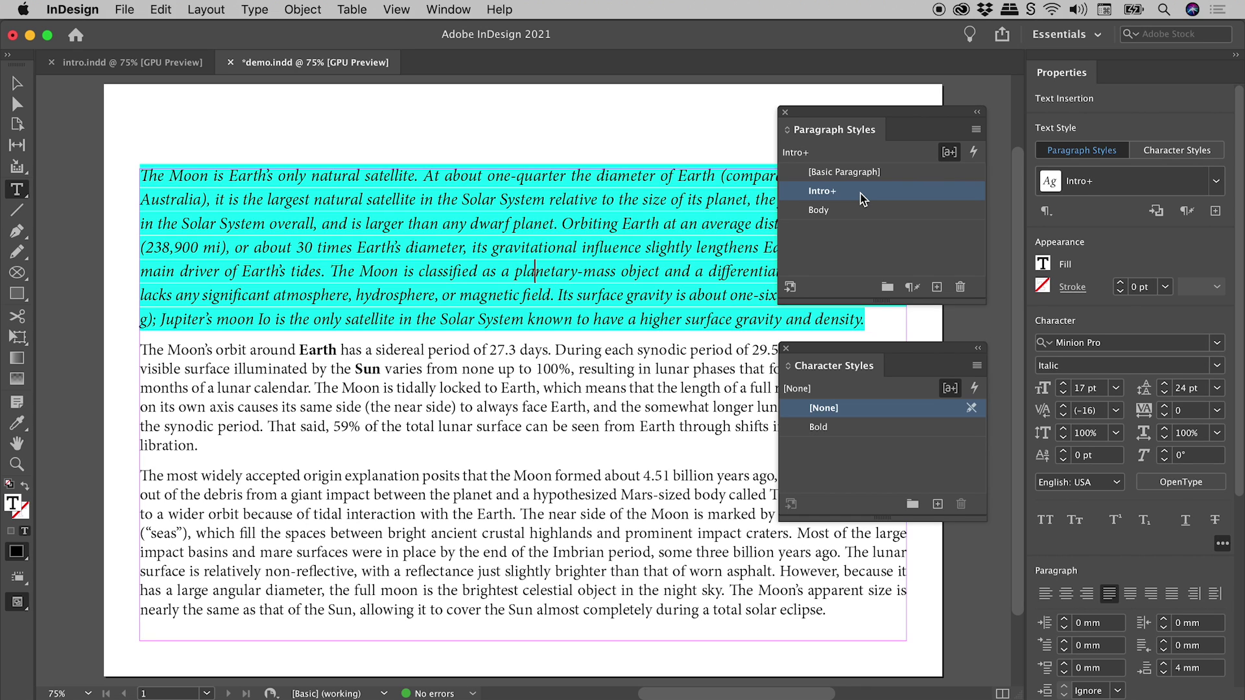
# Redefine the Intro paragraph style from the 17 pt intro paragraph
pyautogui.rightClick(863, 199)
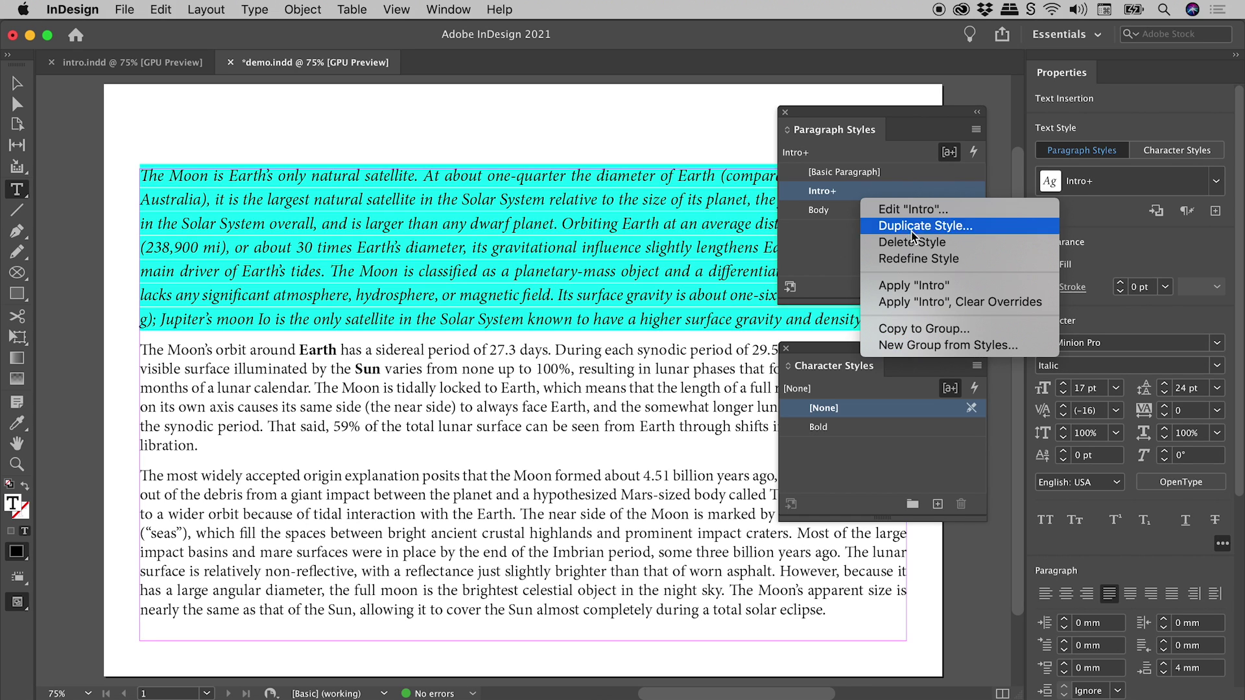
pyautogui.click(967, 262)
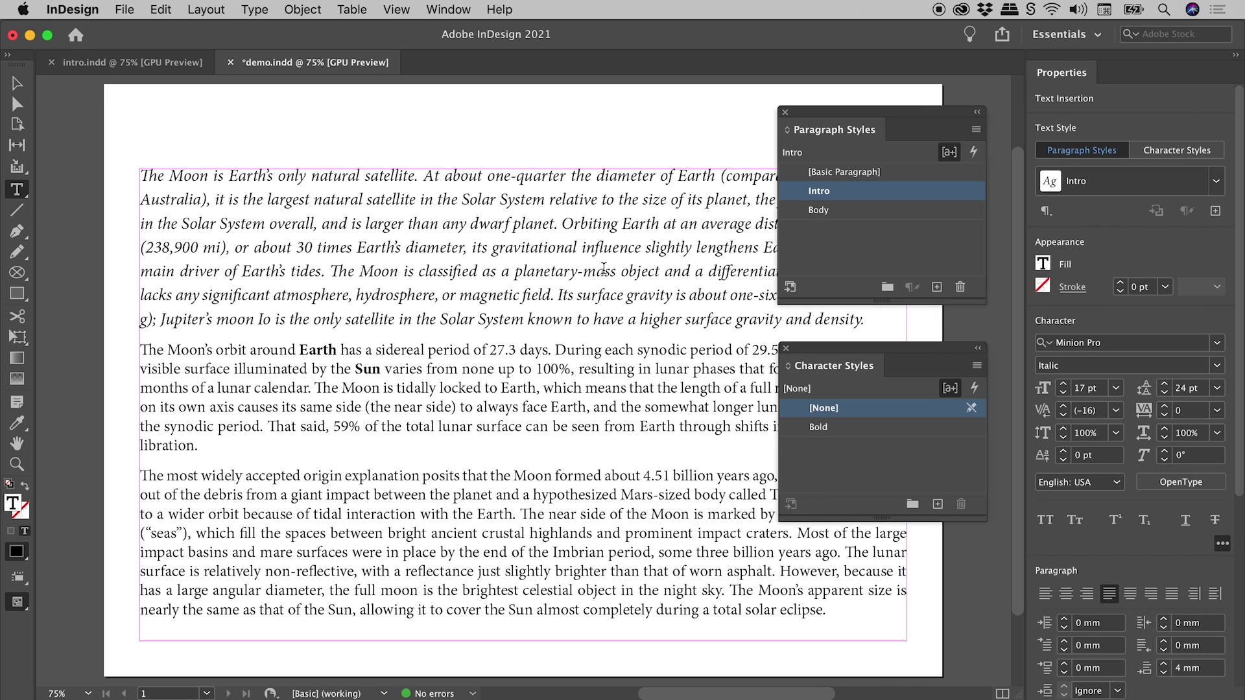
pyautogui.click(543, 270)
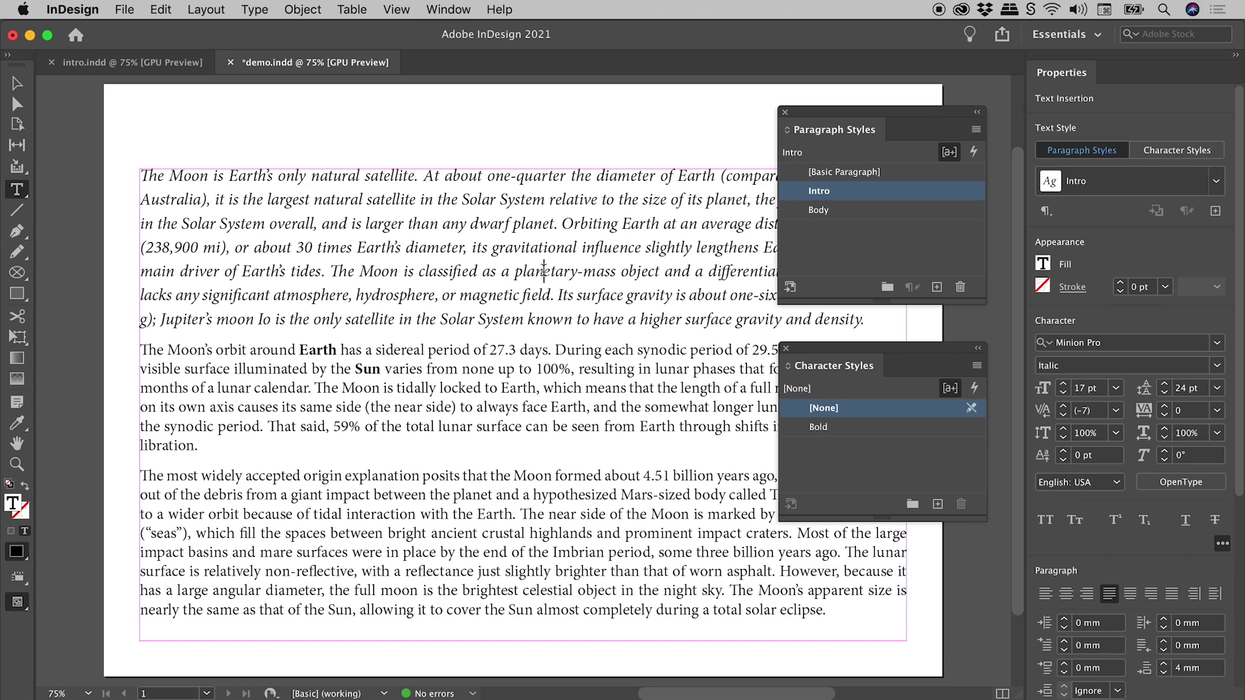